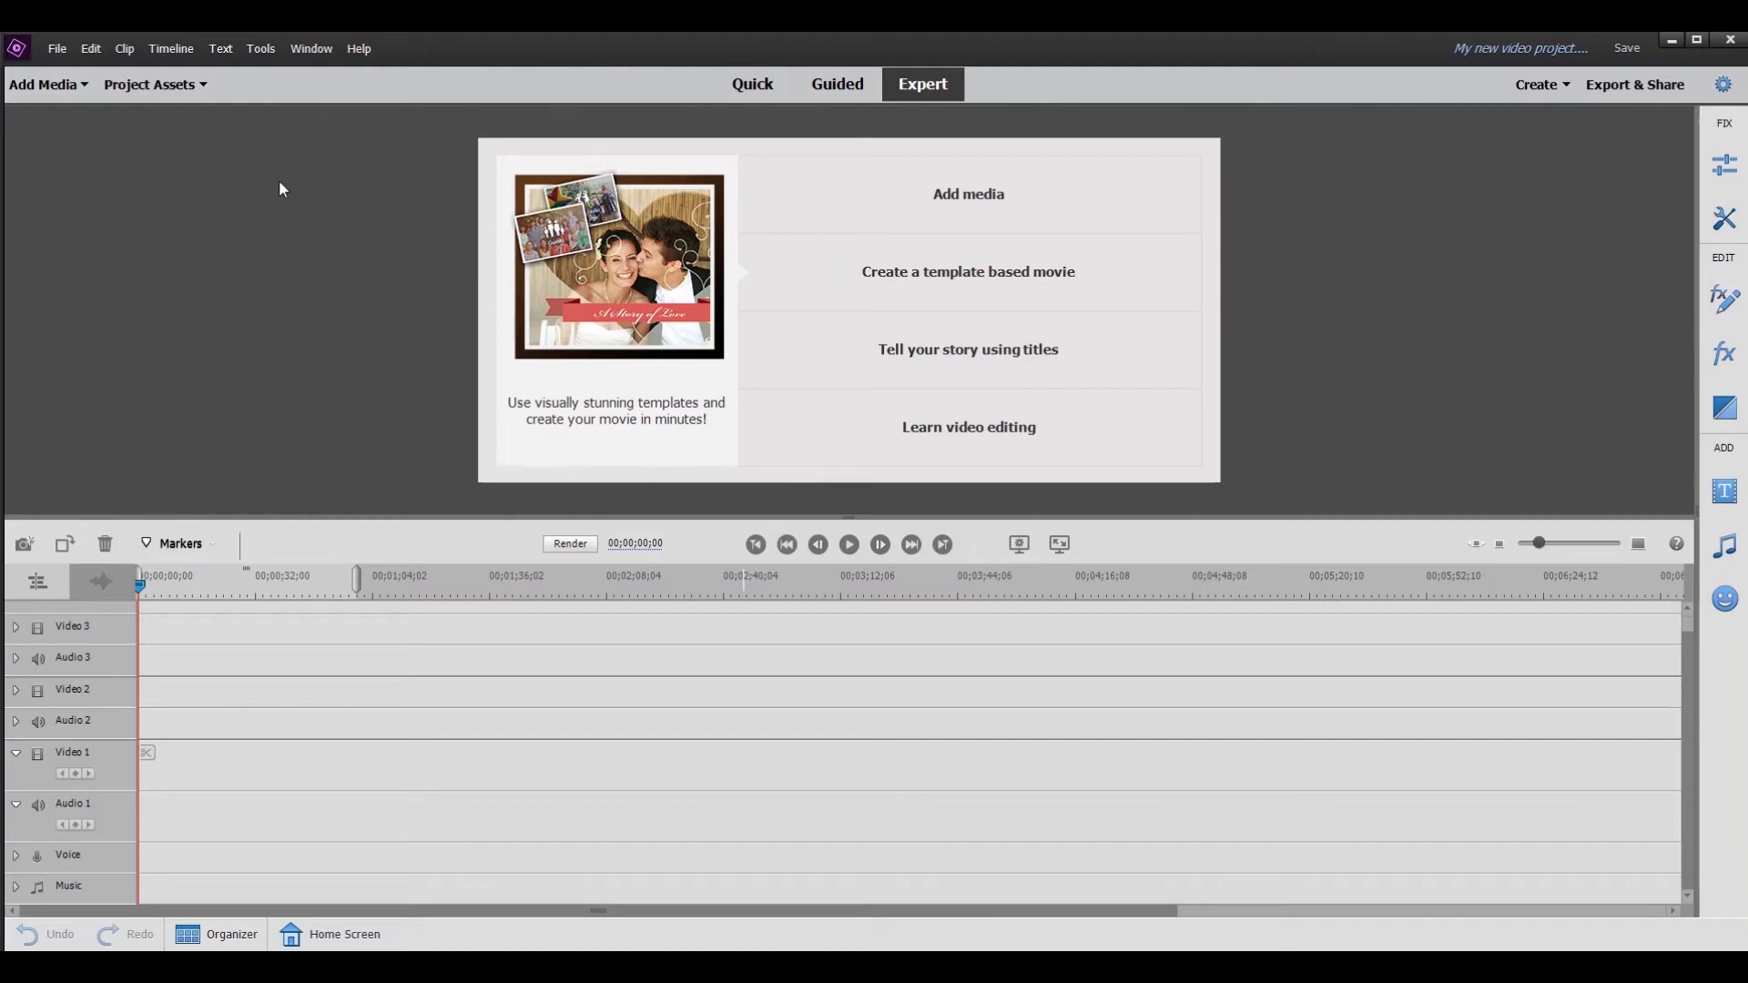
# Open the Edit menu to reach the Preferences submenu
pyautogui.click(90, 52)
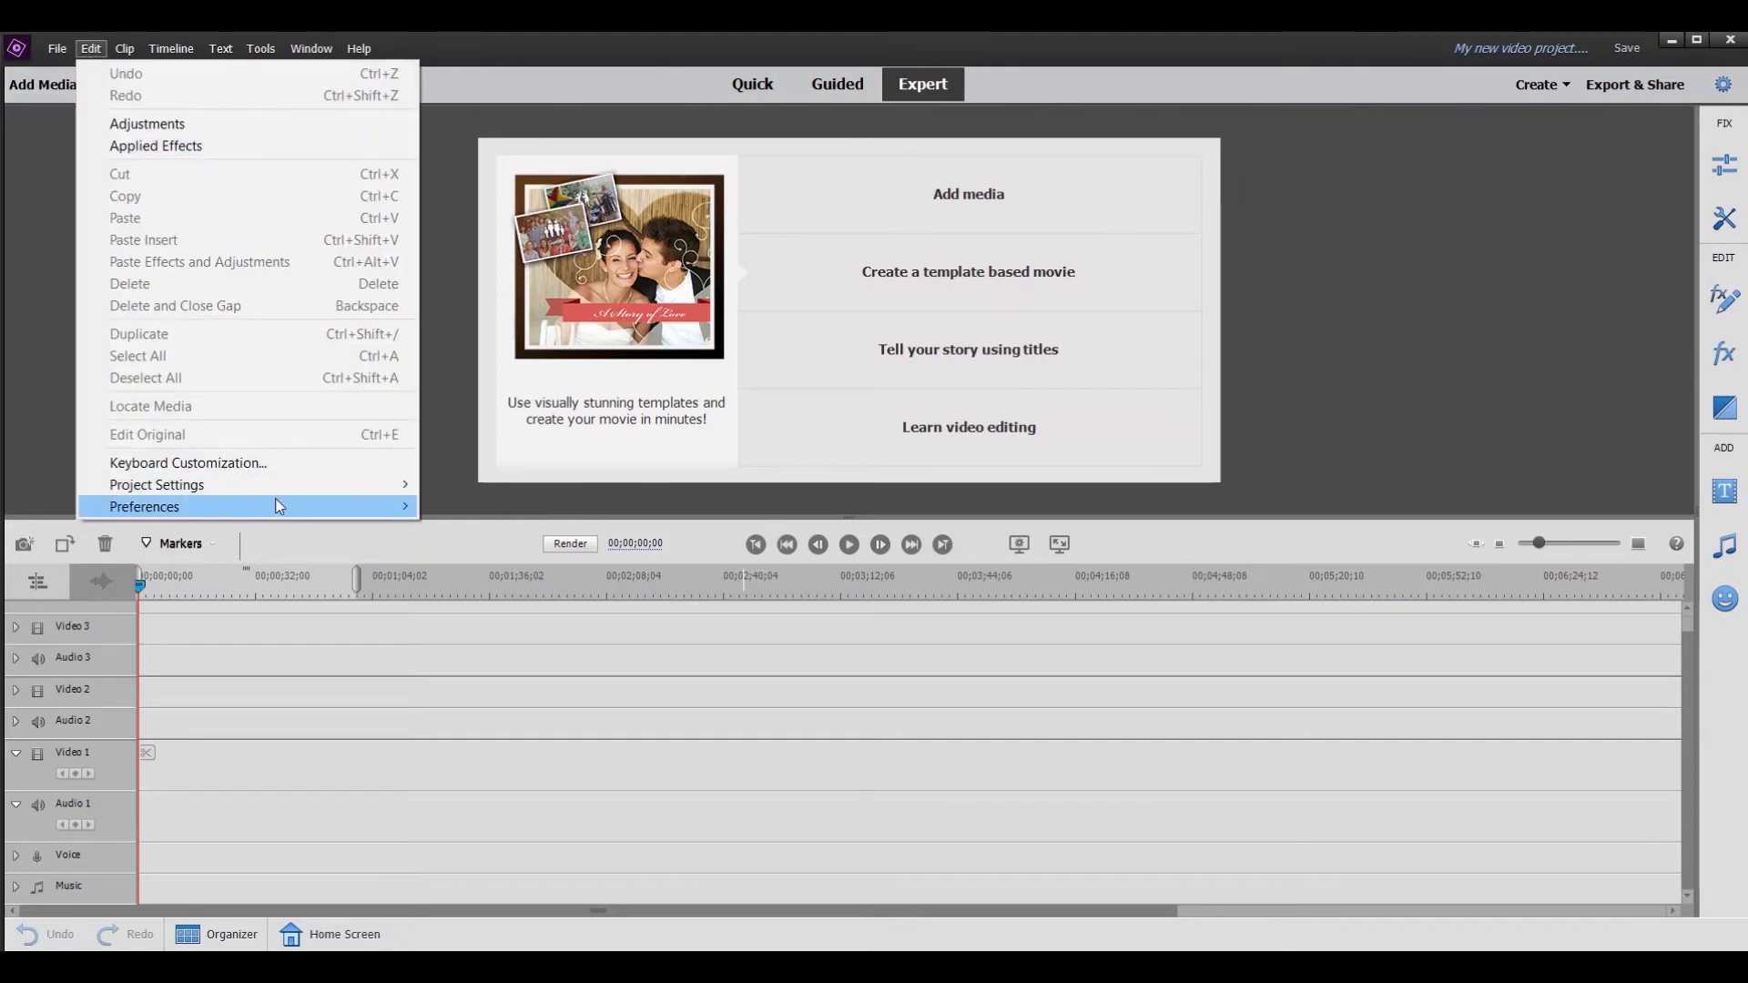
pyautogui.moveTo(145, 507)
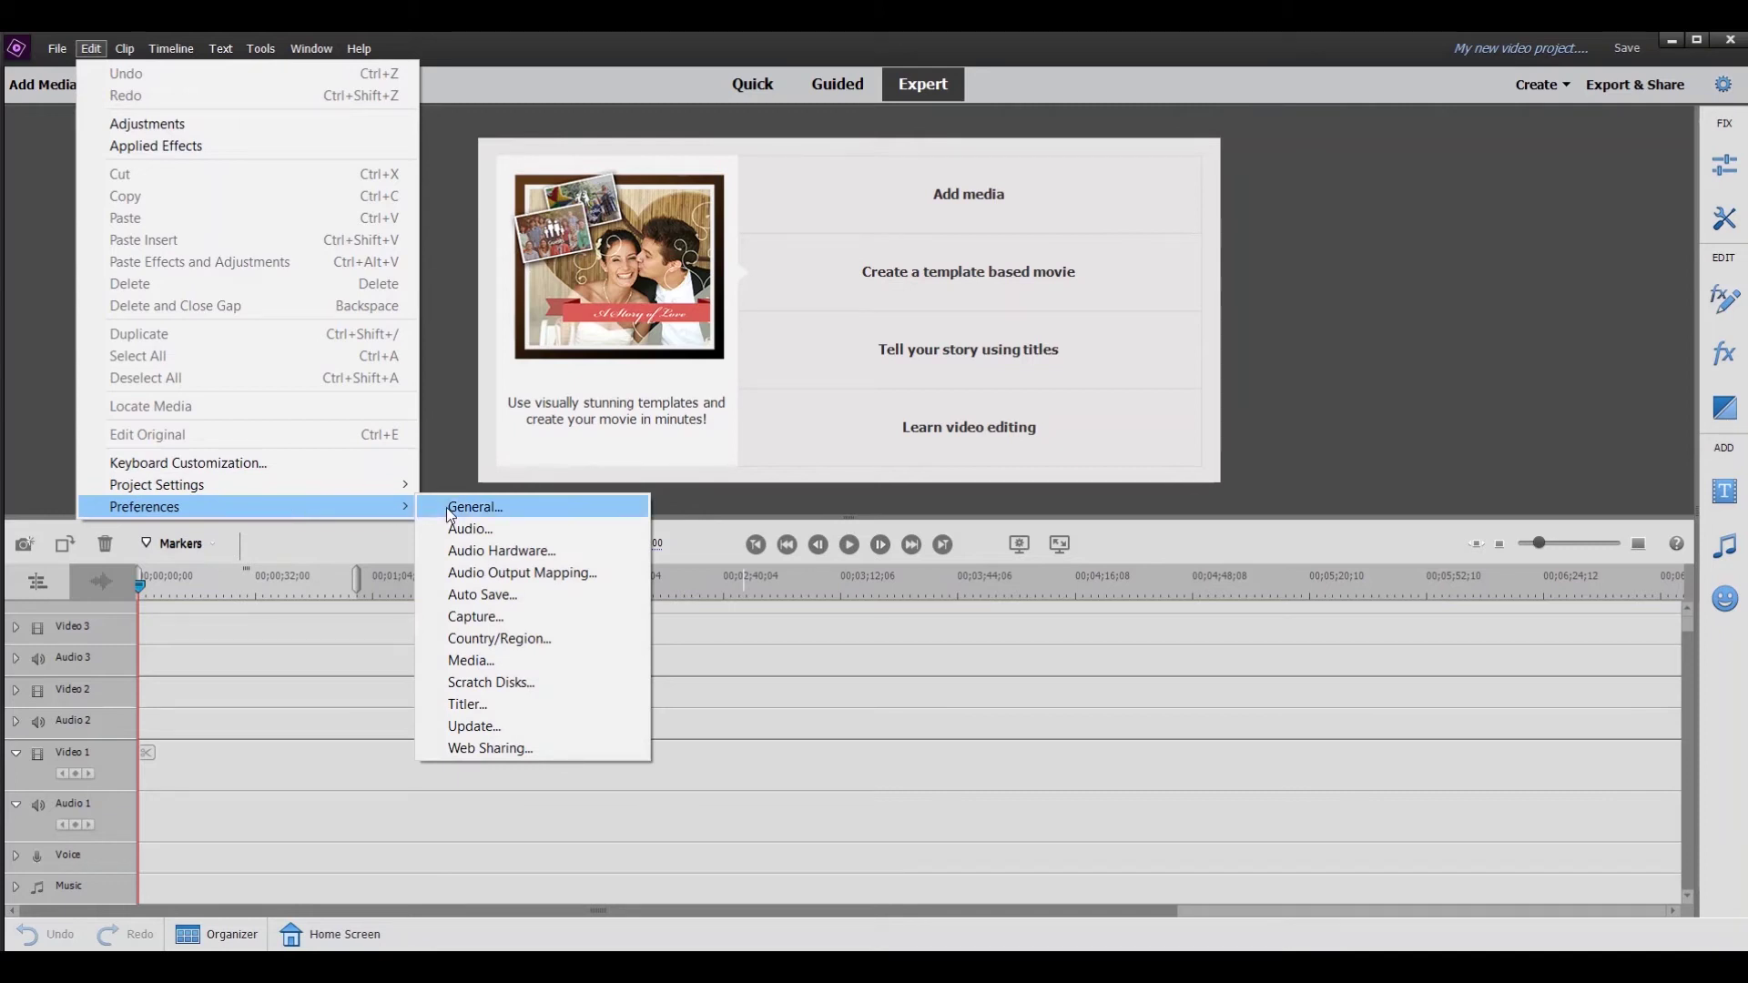
pyautogui.click(514, 552)
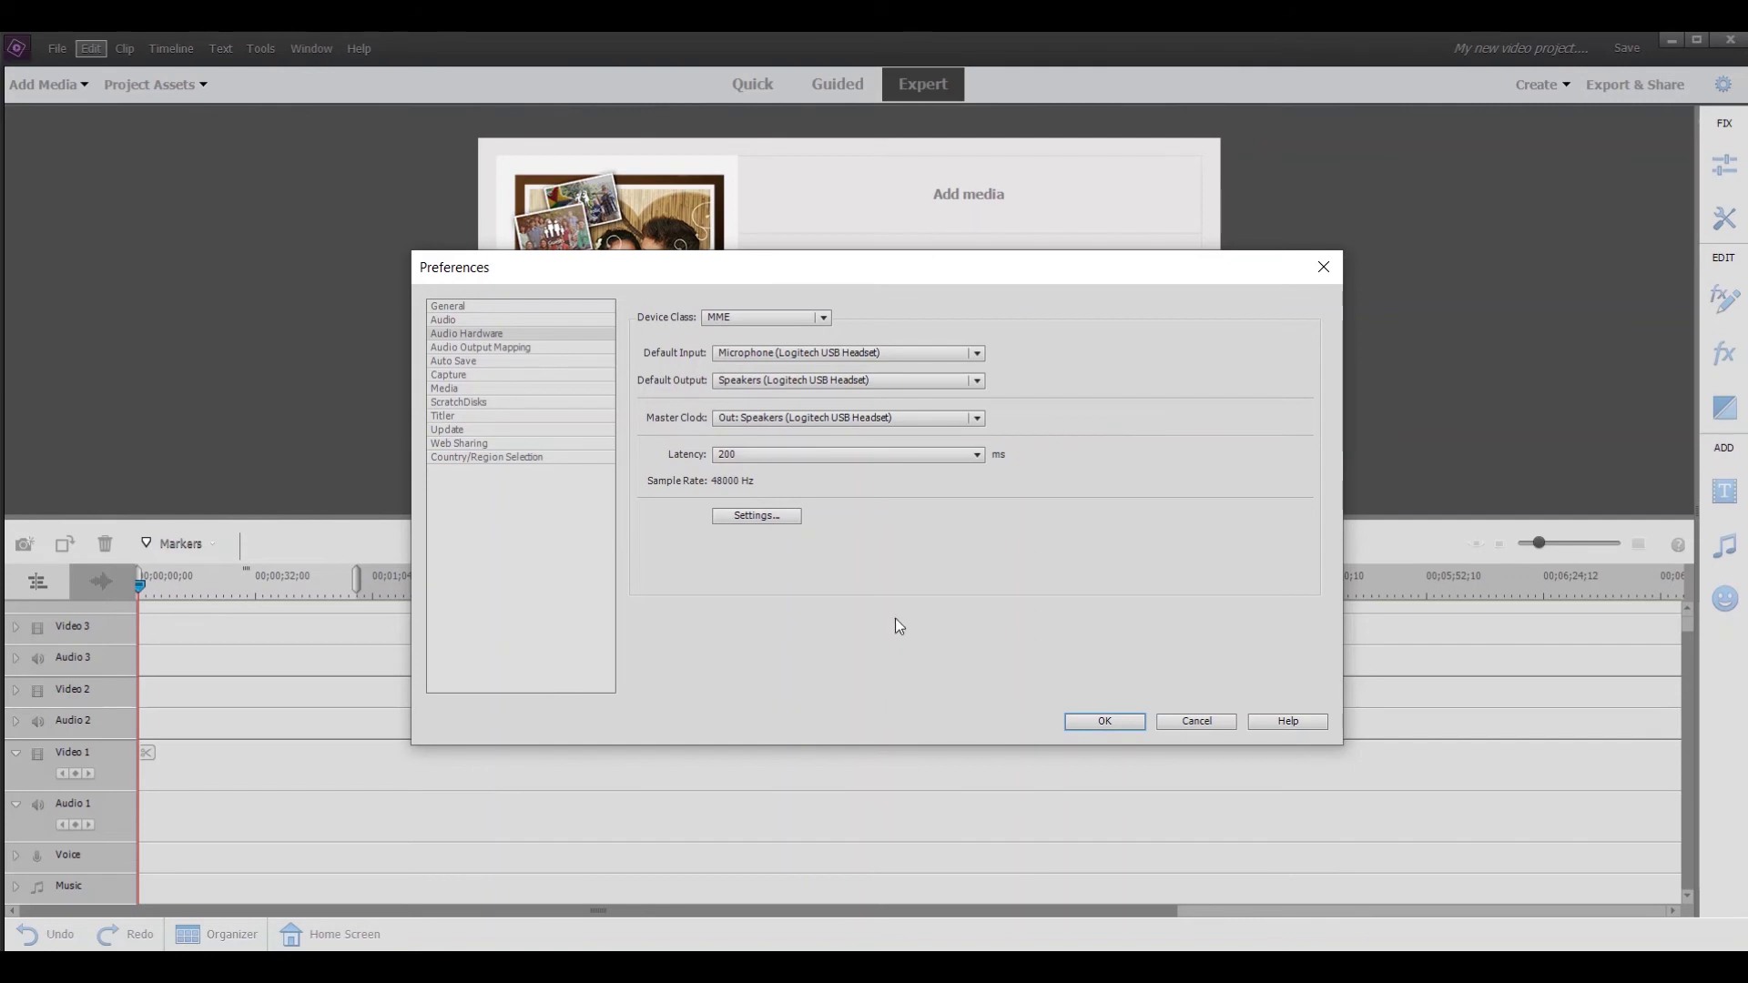
# Cancel the Preferences dialog without keeping any changes
pyautogui.click(1166, 721)
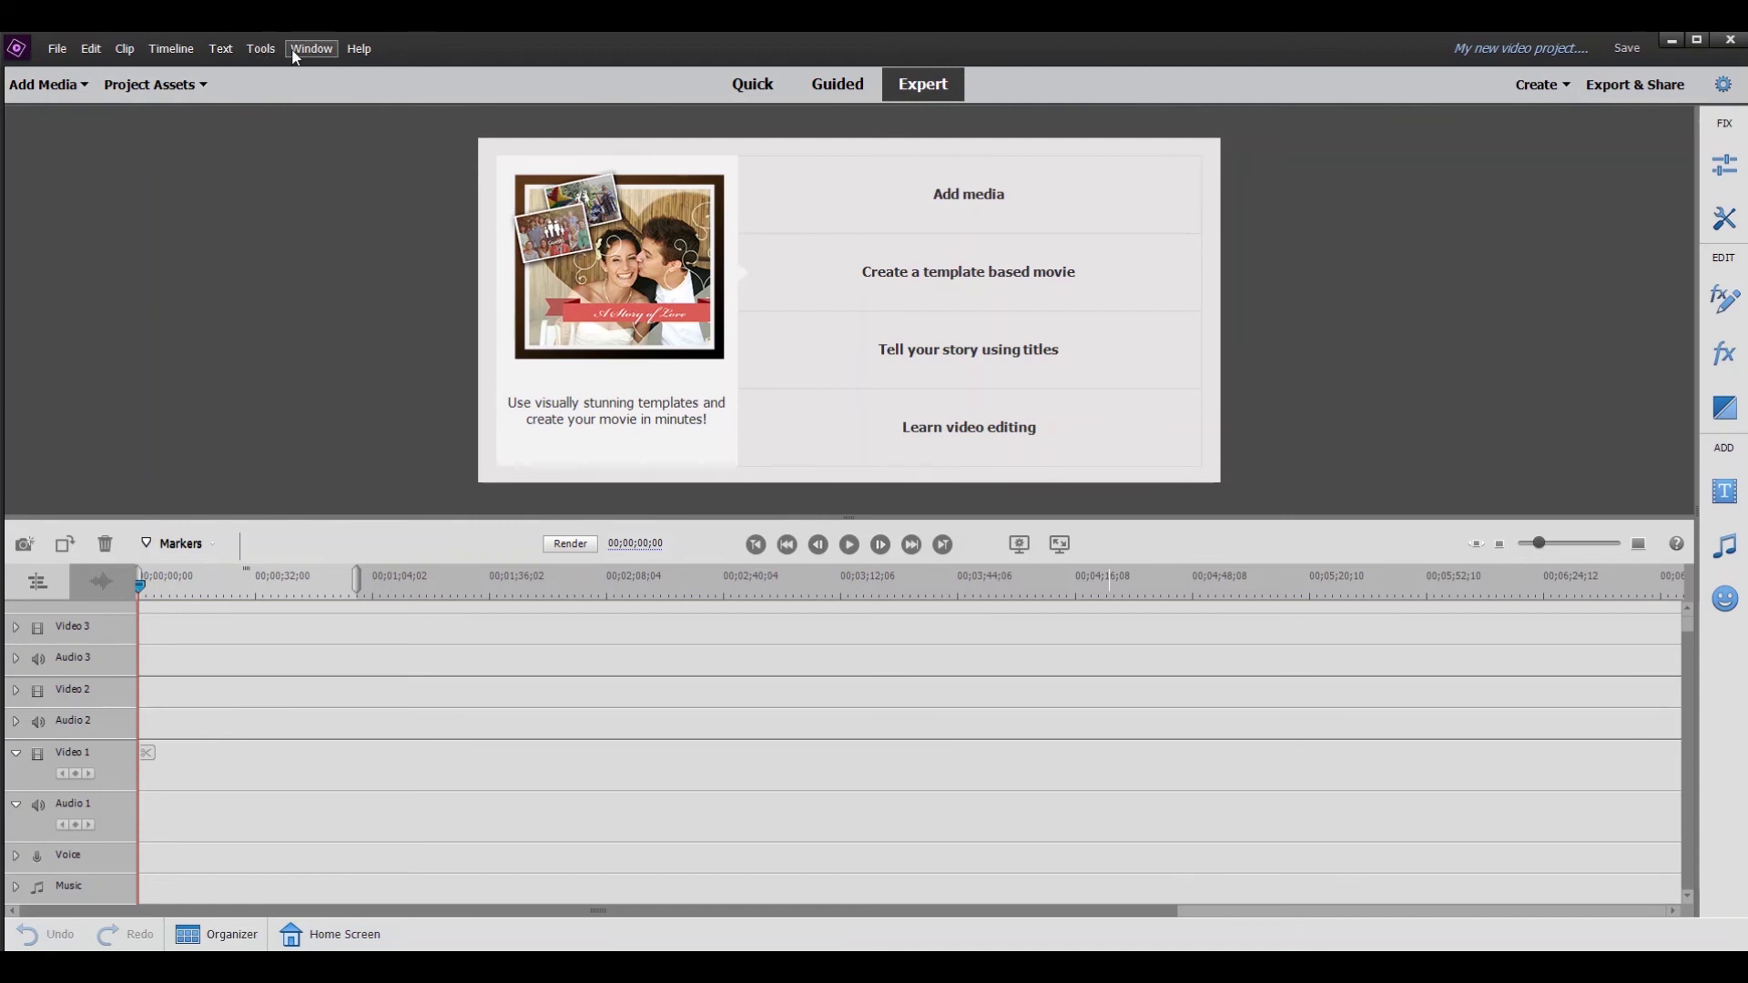
# In Audio Hardware preferences, choose Microphone and Speakers (Logitech USB Headset) as default input and output
pyautogui.click(91, 47)
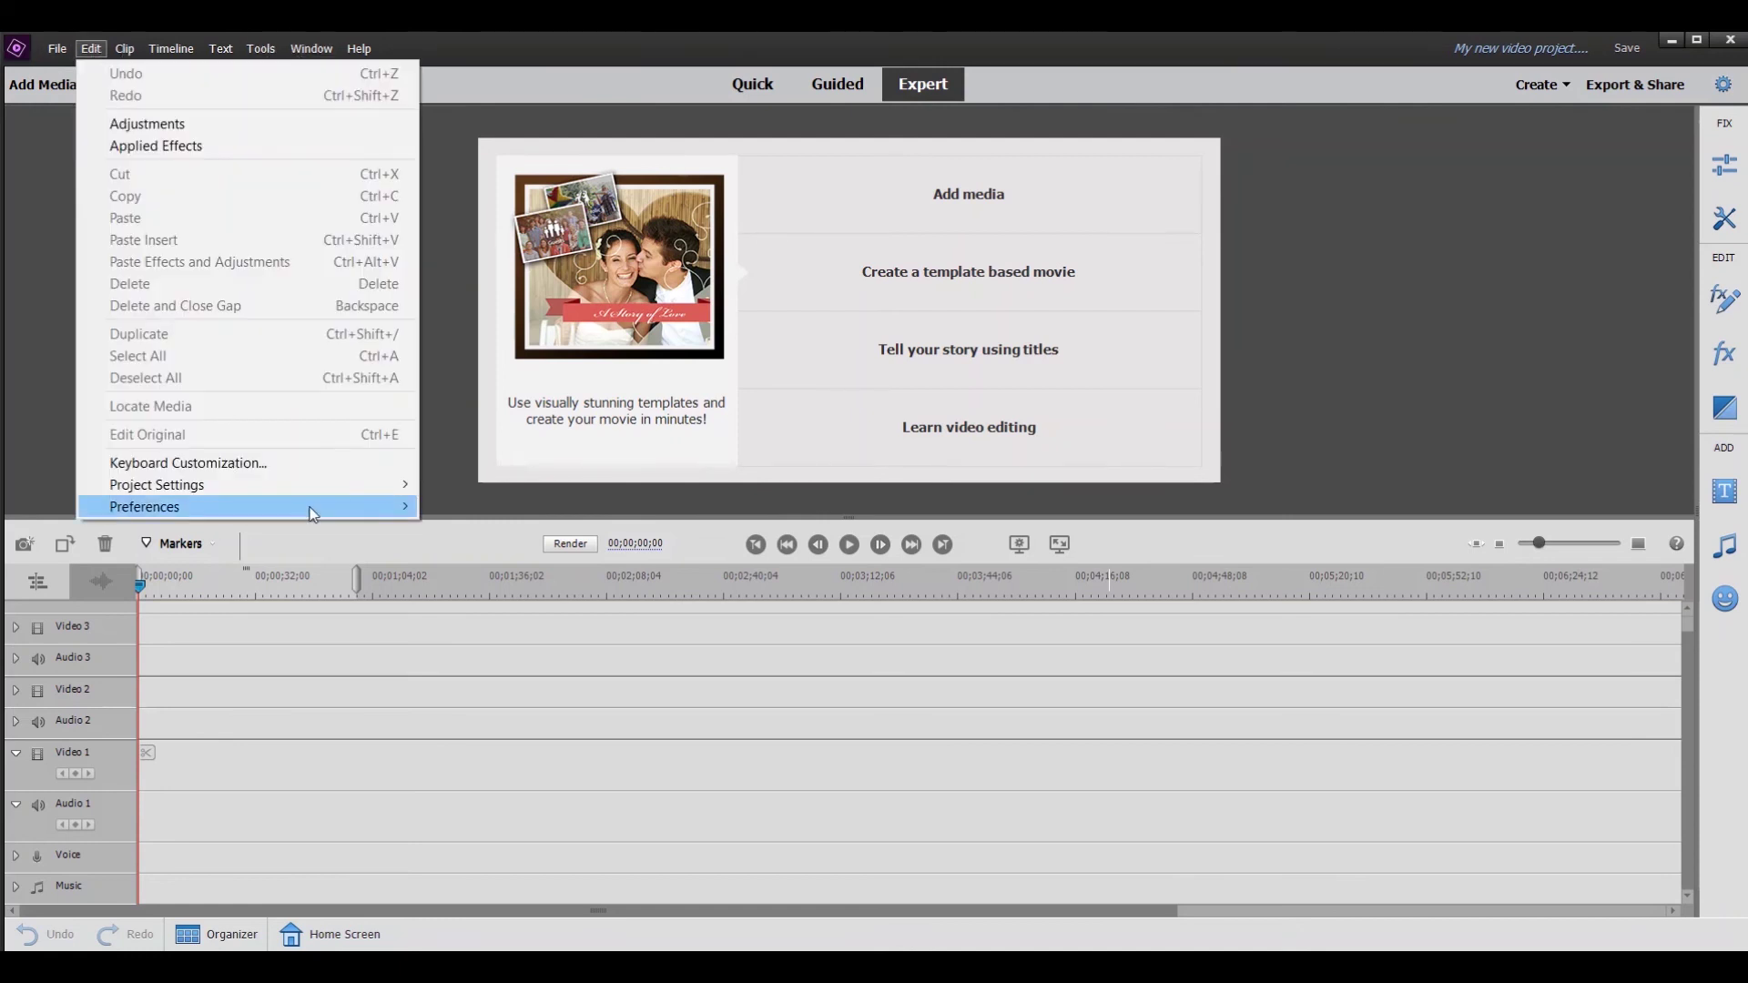
pyautogui.click(468, 541)
pyautogui.click(841, 353)
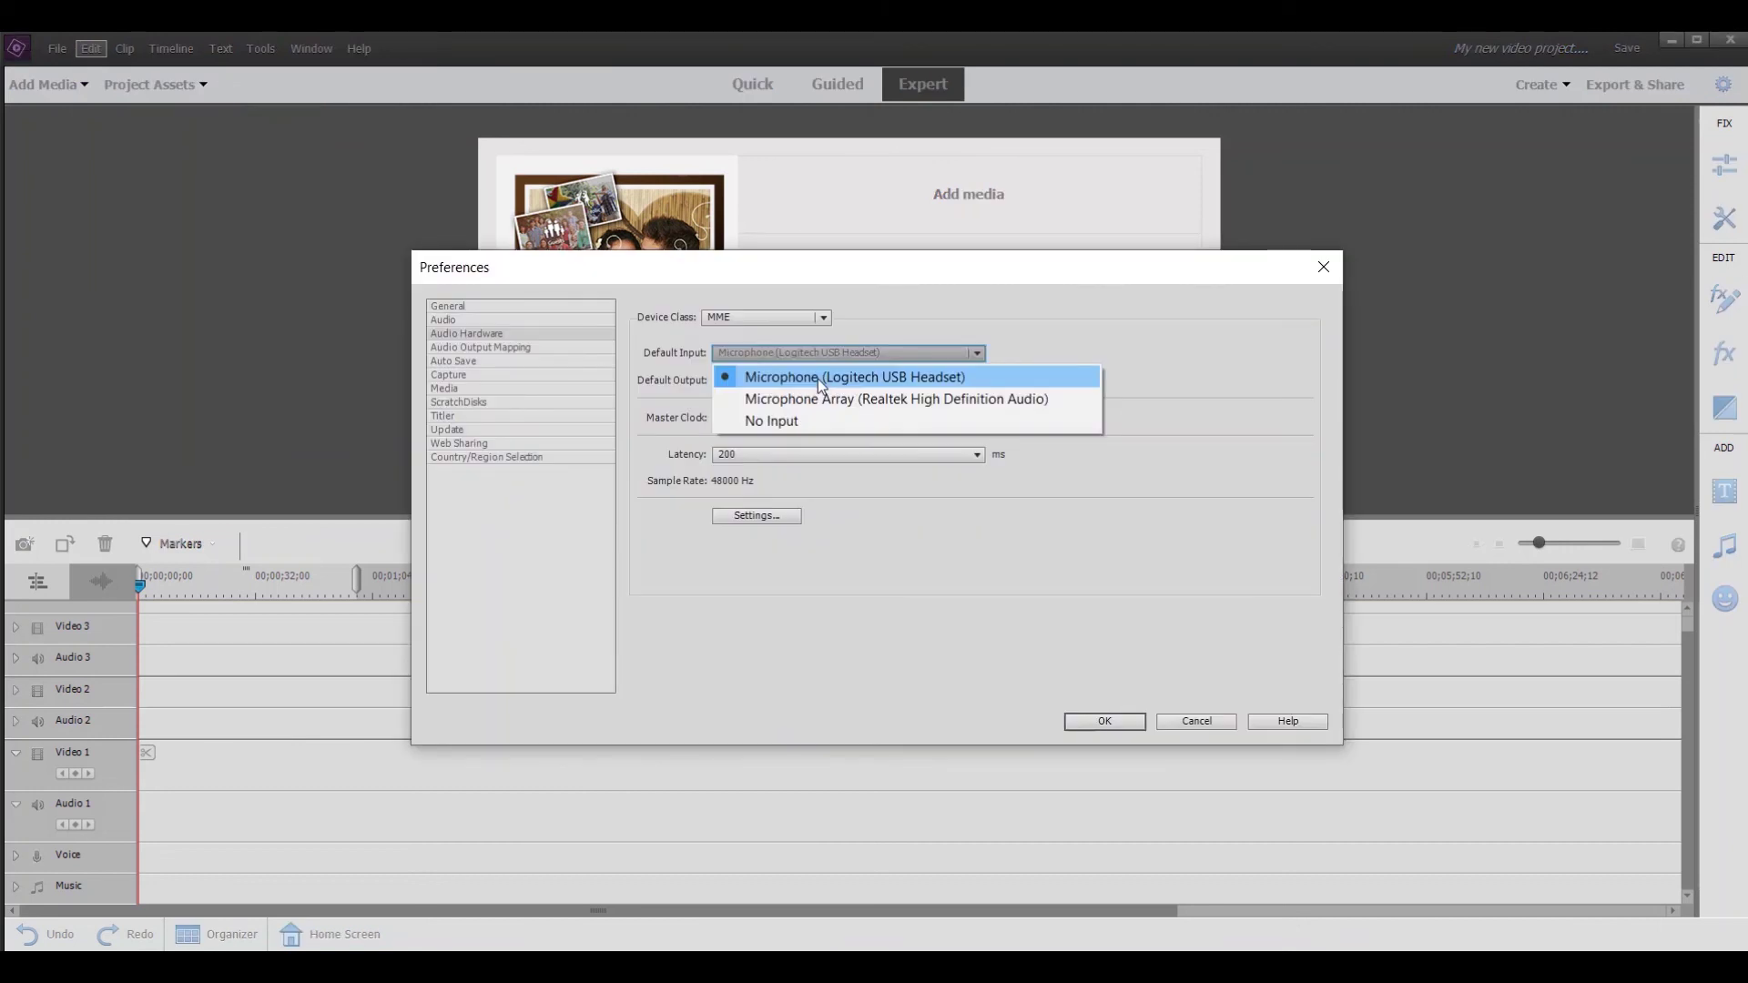
pyautogui.click(819, 378)
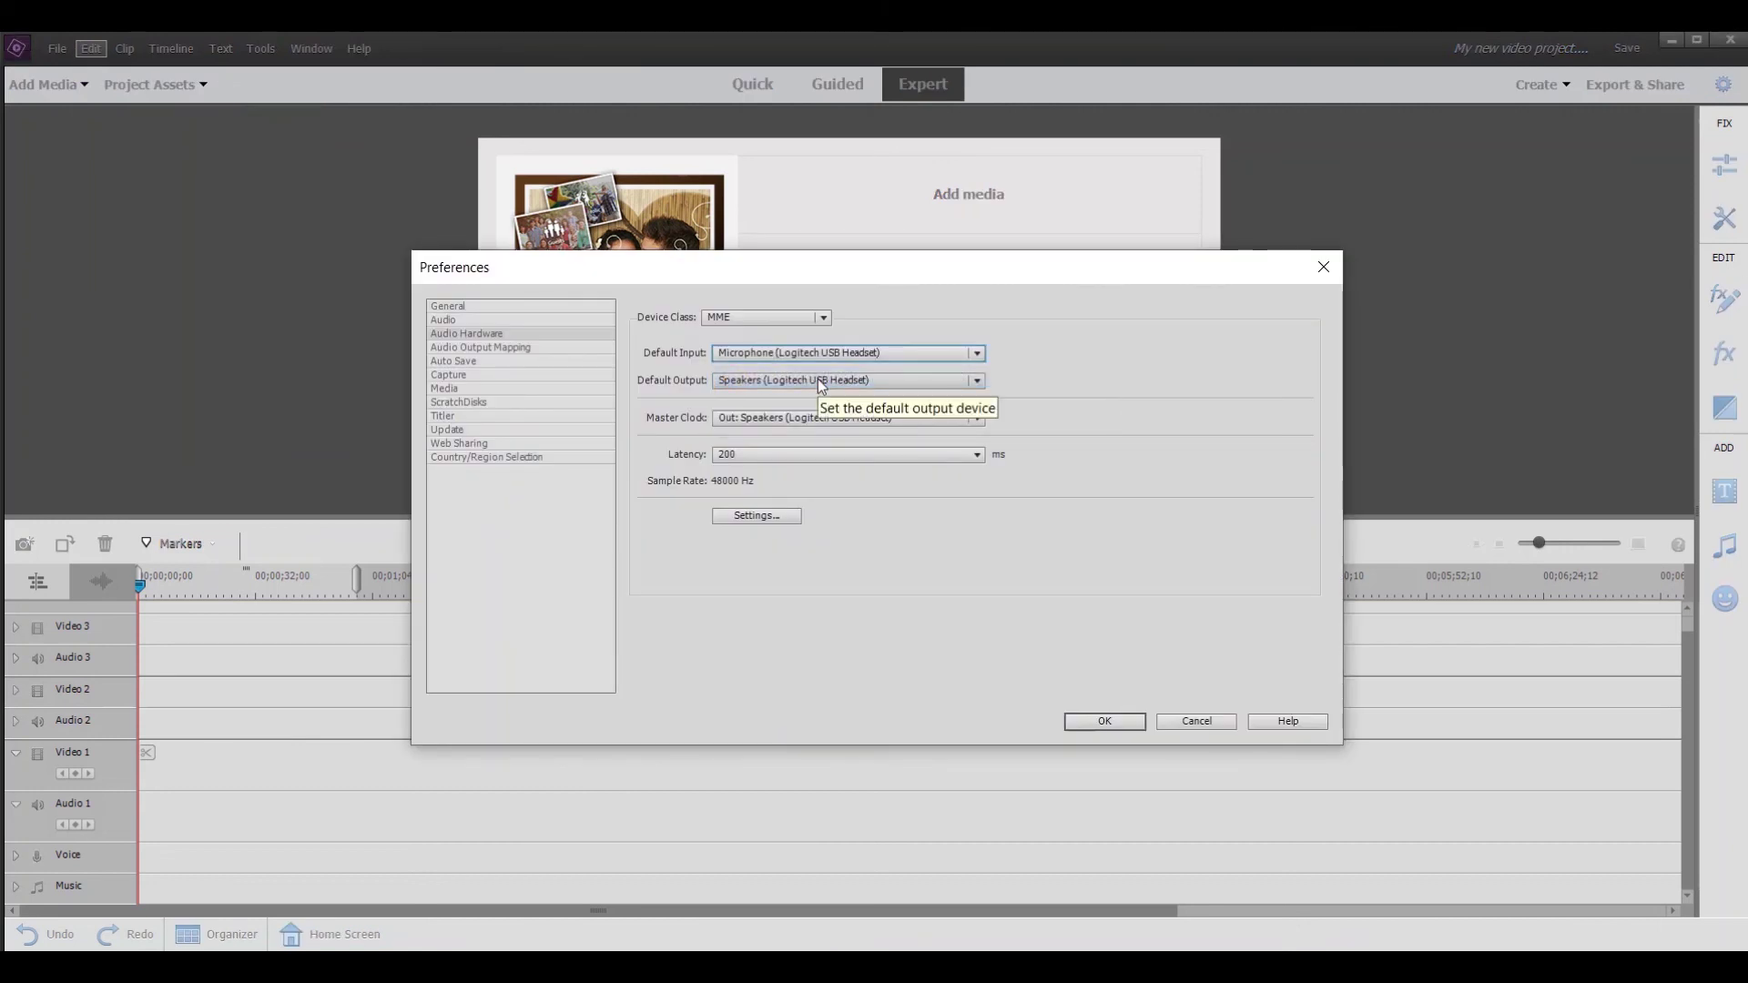
pyautogui.click(816, 381)
pyautogui.click(796, 447)
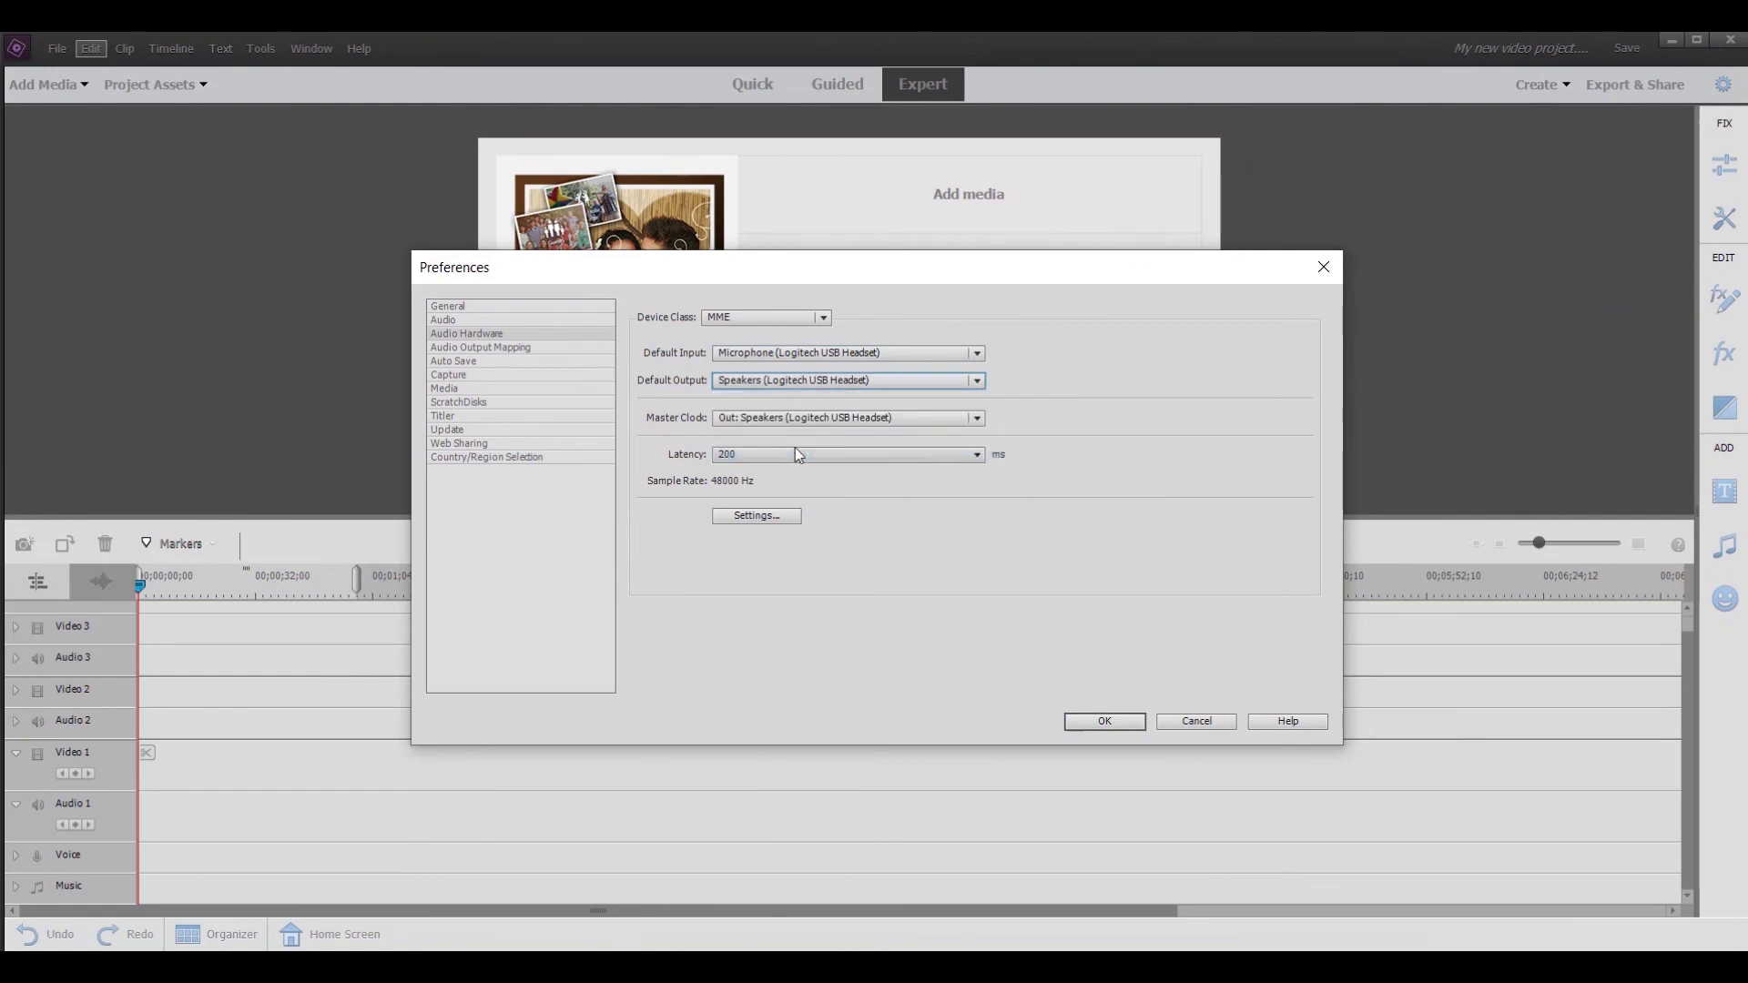
# Confirm the Logitech USB Headset input and output settings with OK
pyautogui.click(1094, 722)
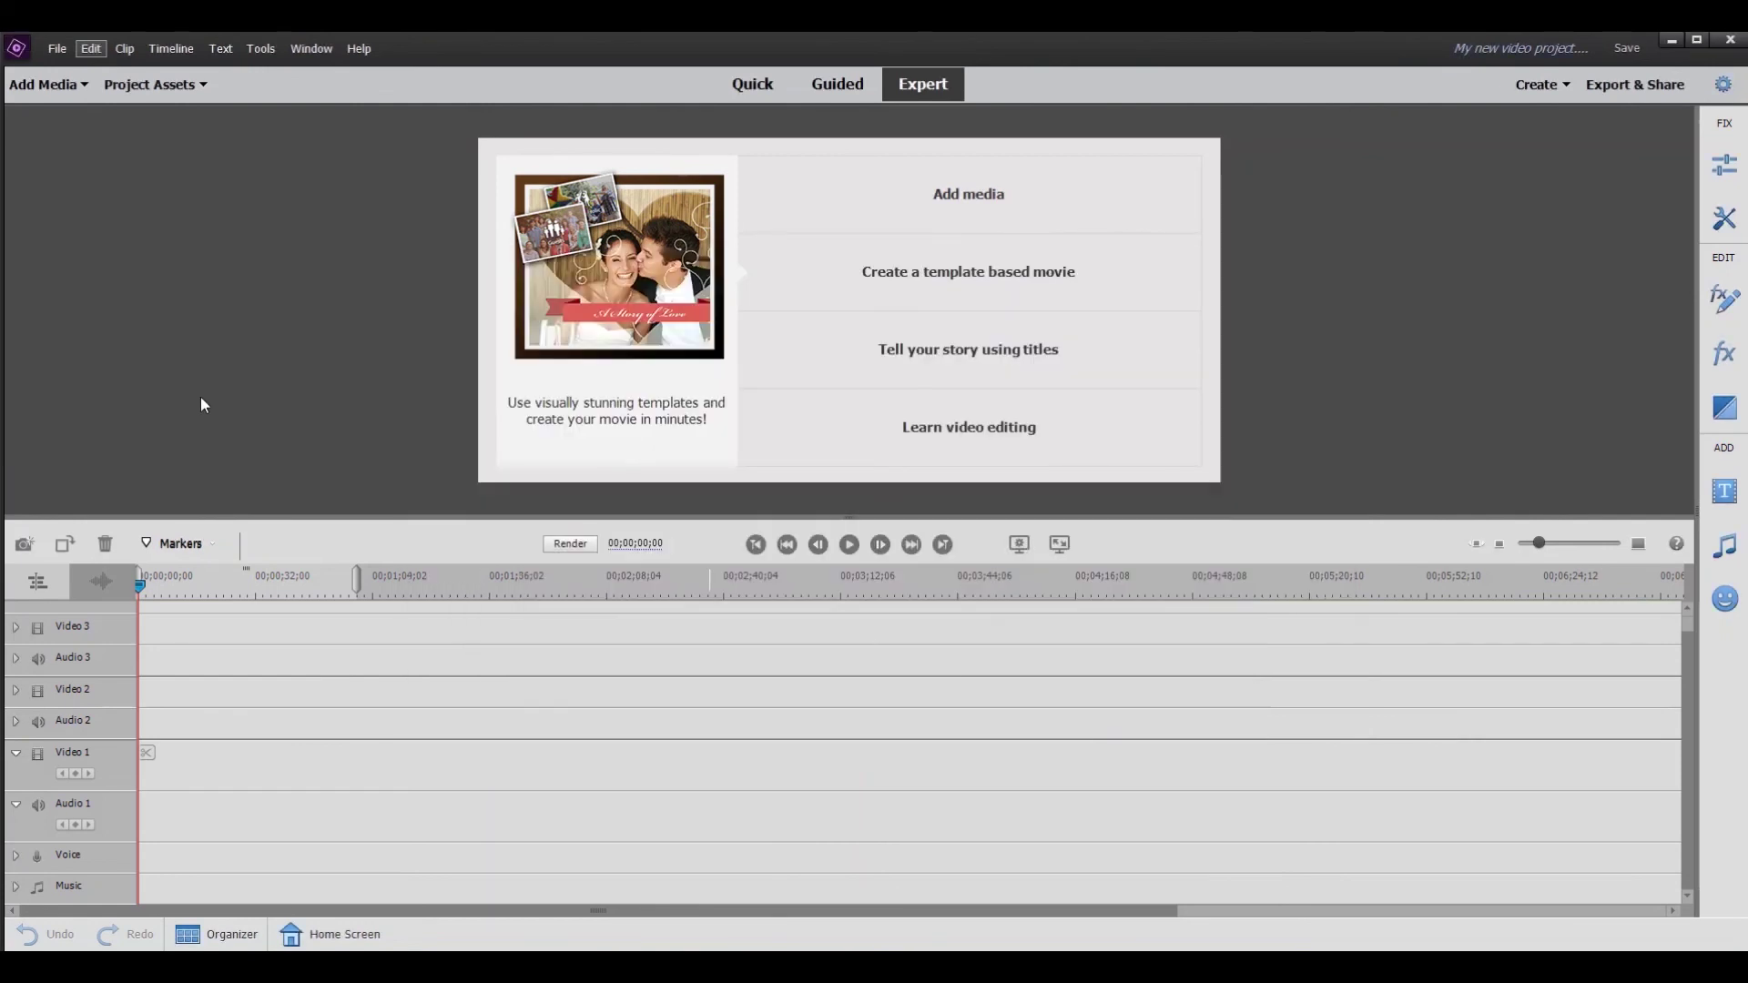